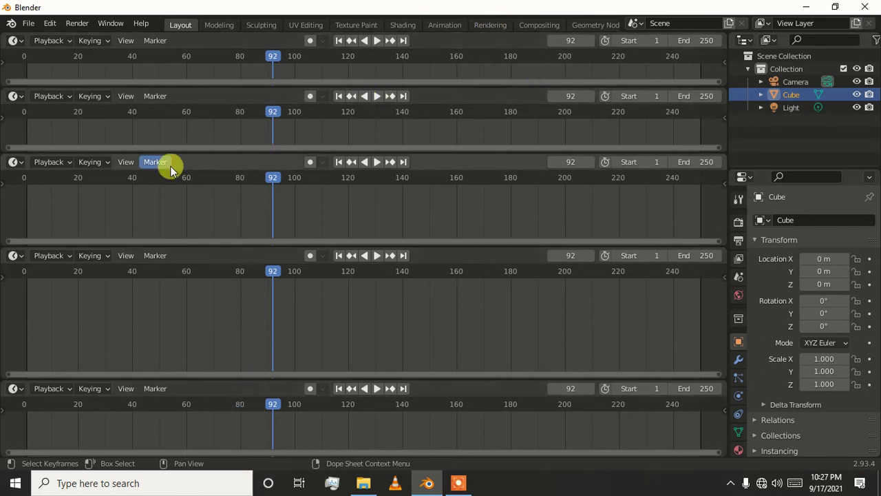
Join the upper stacked timeline areas together using Join Areas on their borders
{"action": "right_click", "coordinate": [252, 152]}
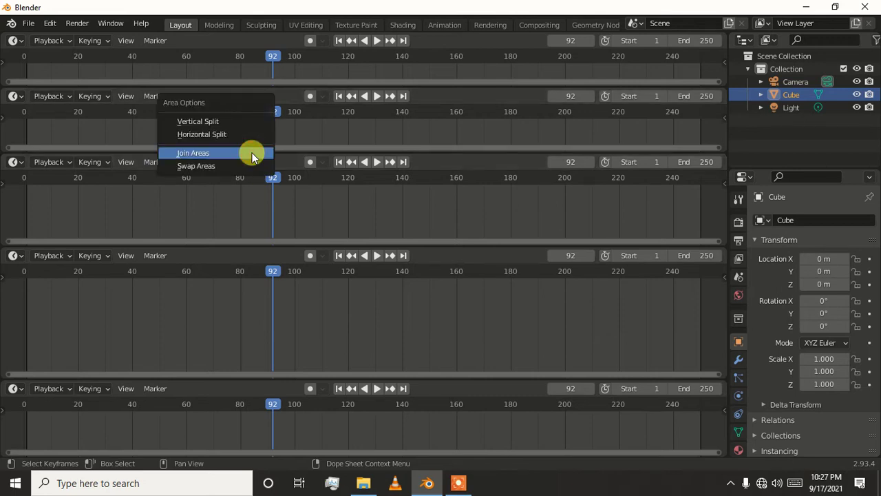
{"action": "left_click", "coordinate": [252, 153]}
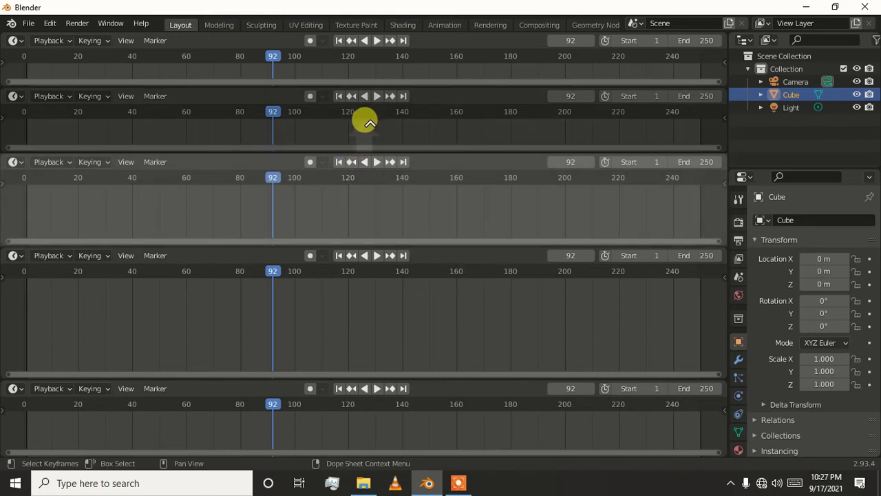
{"action": "left_click_drag", "start_coordinate": [370, 122], "coordinate": [372, 127]}
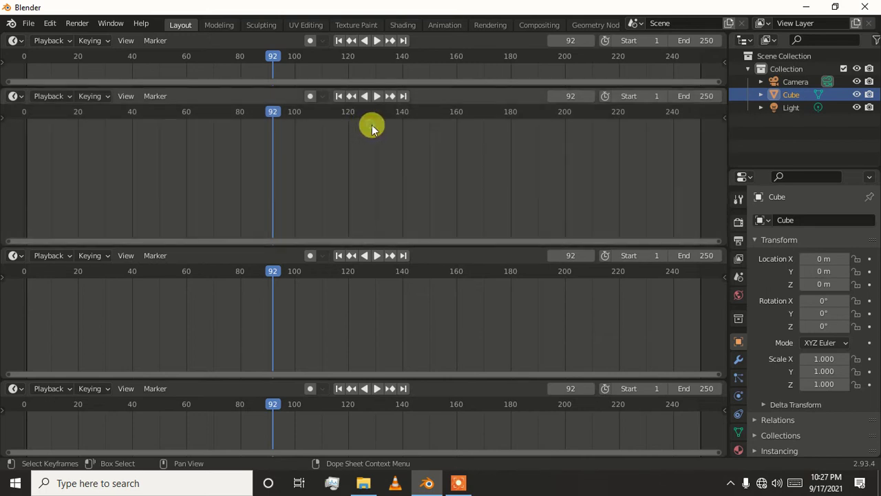
{"action": "right_click", "coordinate": [295, 240]}
{"action": "left_click", "coordinate": [293, 244]}
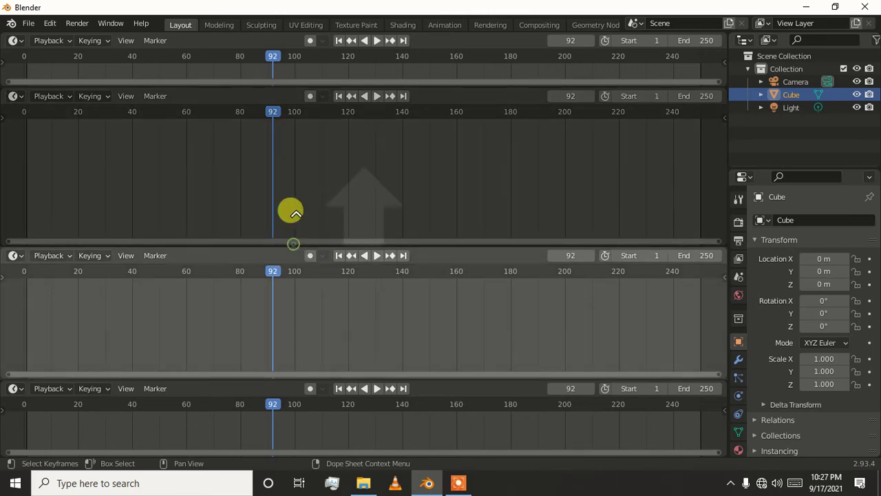
{"action": "left_click", "coordinate": [301, 181]}
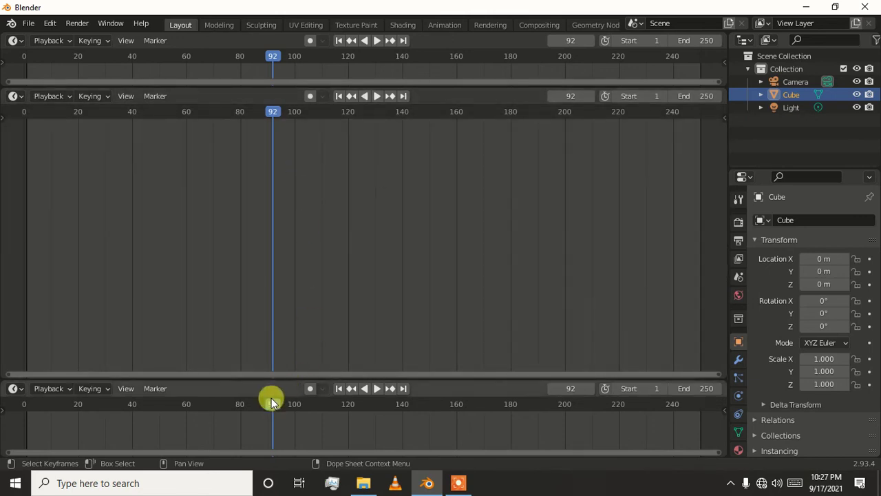
Join the bottom and last remaining timelines so a single timeline fills the left side
{"action": "right_click", "coordinate": [264, 376]}
{"action": "left_click", "coordinate": [254, 377]}
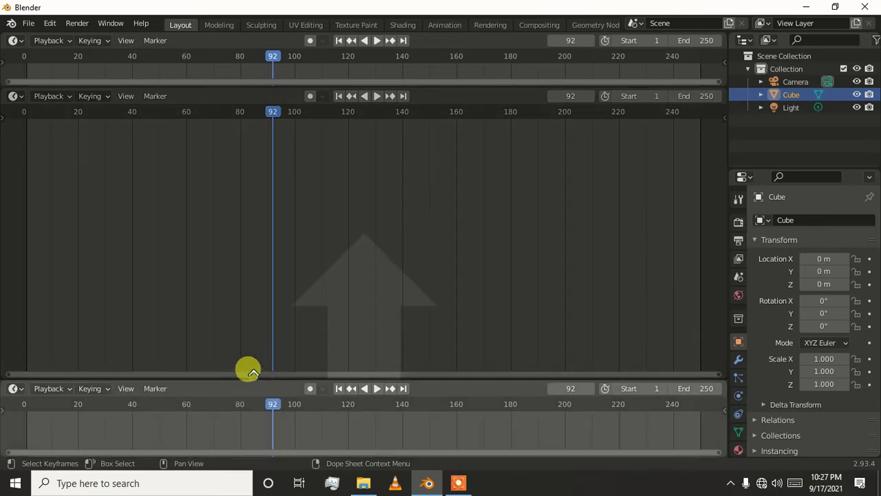
{"action": "left_click", "coordinate": [306, 201]}
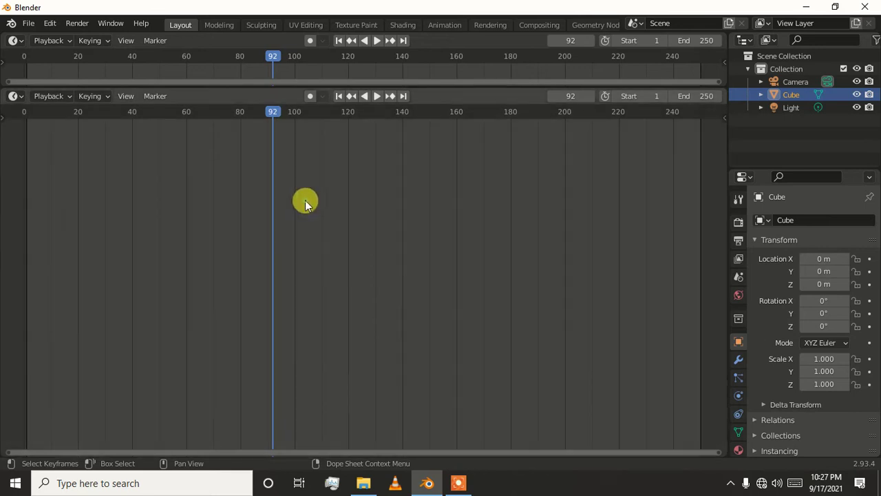
{"action": "right_click", "coordinate": [231, 83]}
{"action": "left_click", "coordinate": [230, 86]}
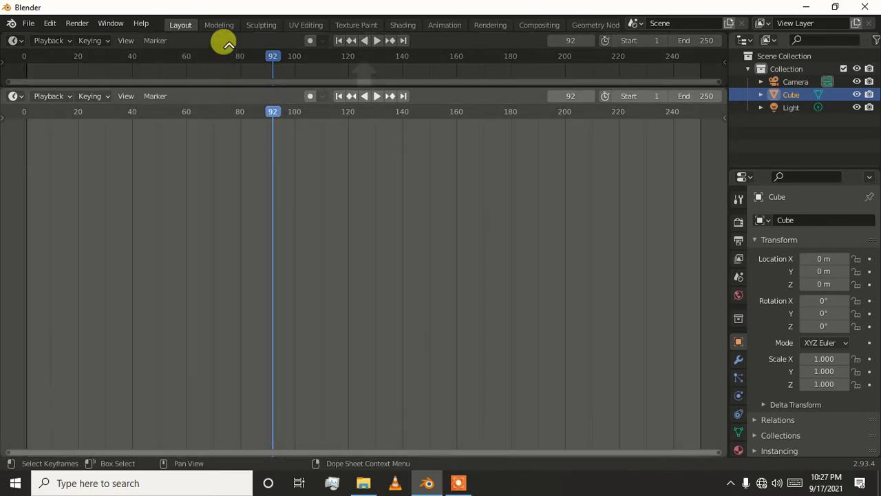
{"action": "left_click", "coordinate": [228, 43]}
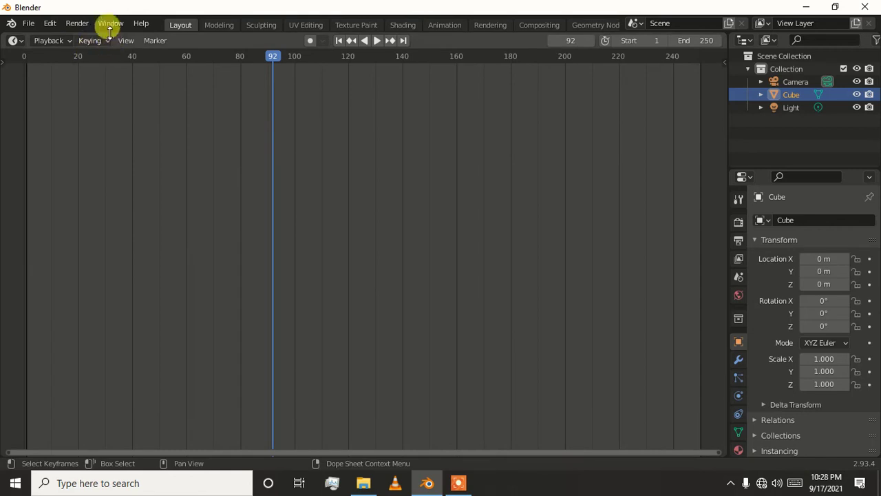
{"action": "mouse_move", "coordinate": [637, 41]}
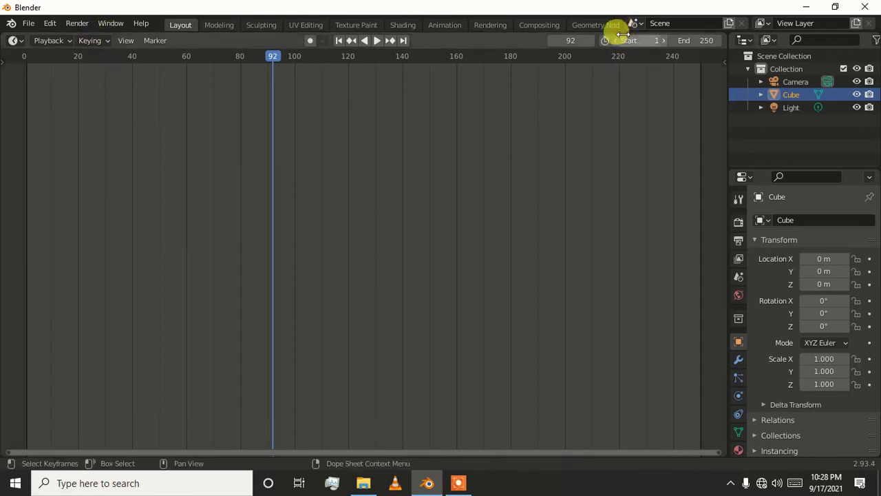
Split the timeline into two stacked areas, resizing the divider so the upper one is much taller
{"action": "left_click_drag", "start_coordinate": [622, 28], "coordinate": [624, 74]}
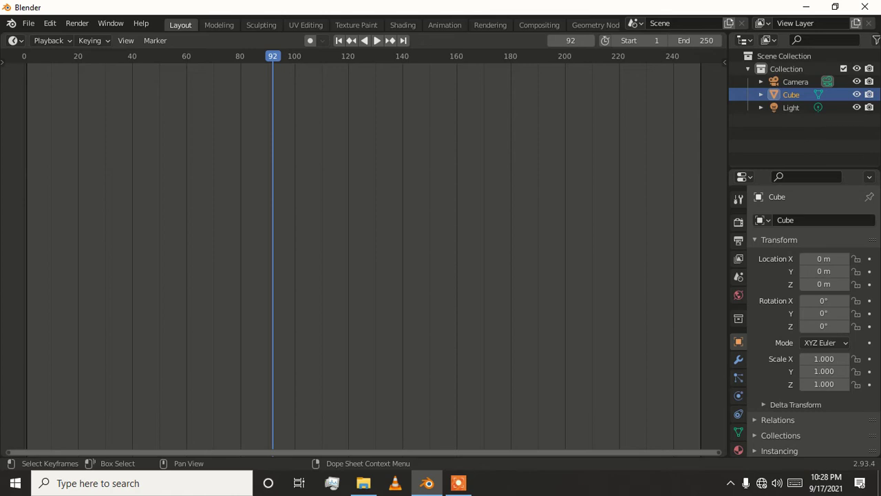
{"action": "left_click_drag", "start_coordinate": [7, 36], "coordinate": [54, 371]}
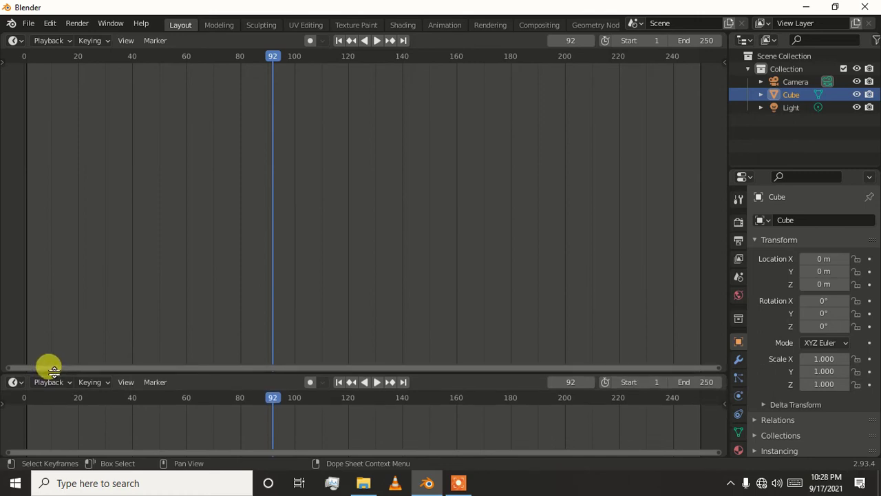
{"action": "left_click_drag", "start_coordinate": [54, 370], "coordinate": [51, 333]}
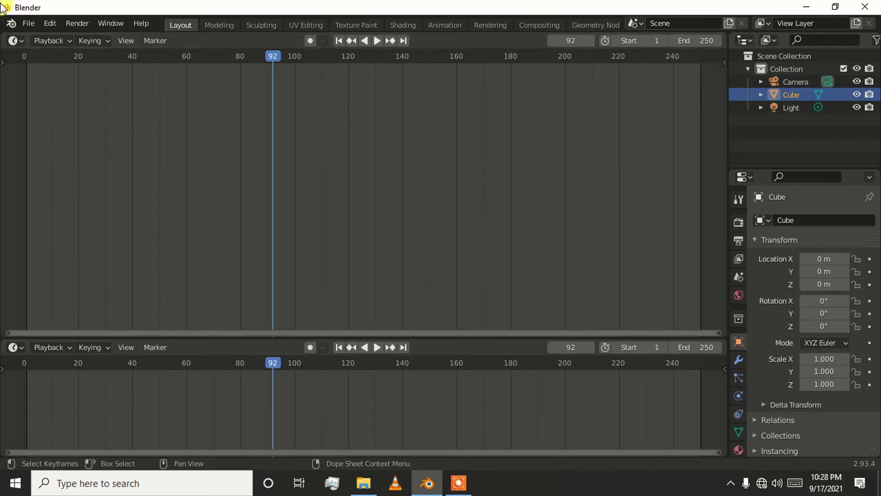
Make the upper area a 3D Viewport, orbit to an angled cube view, and split it side by side
{"action": "left_click", "coordinate": [16, 42]}
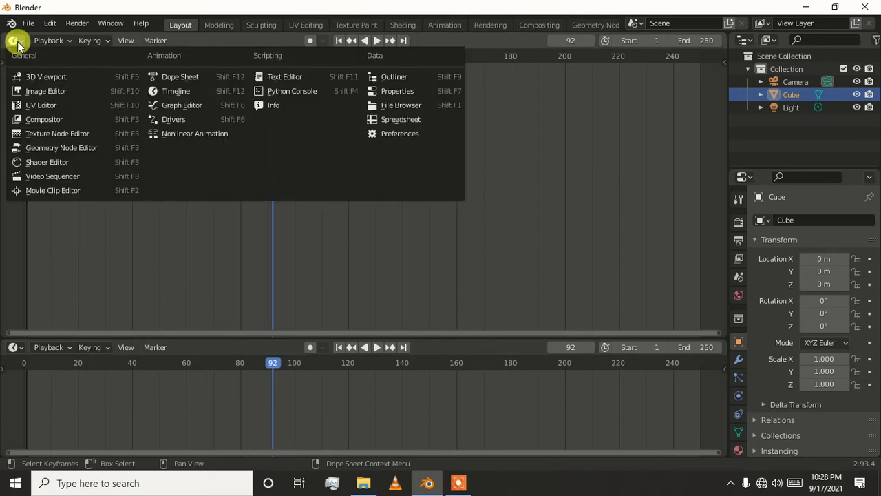
{"action": "left_click", "coordinate": [33, 76]}
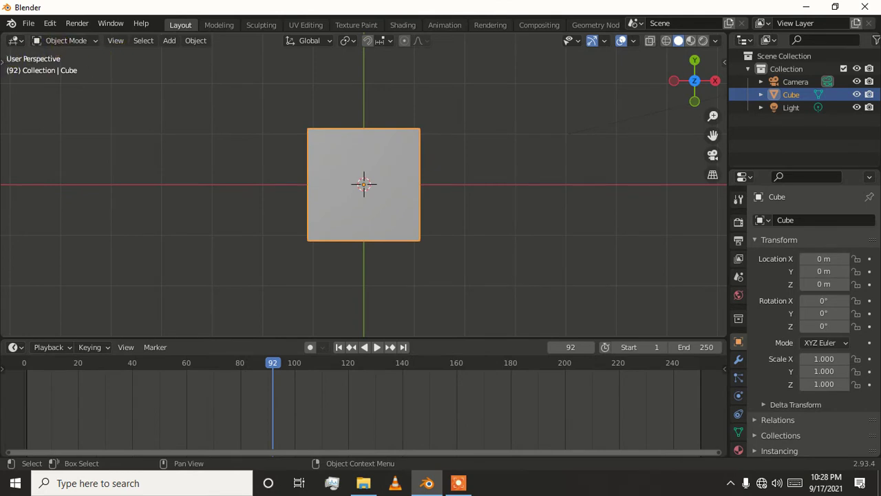
{"action": "scroll", "coordinate": [399, 227], "scroll_direction": "down", "scroll_amount": 4}
{"action": "mouse_move", "coordinate": [420, 217]}
{"action": "middle_mouse_down"}
{"action": "mouse_move", "coordinate": [393, 165]}
{"action": "mouse_move", "coordinate": [427, 138]}
{"action": "mouse_move", "coordinate": [417, 177]}
{"action": "mouse_move", "coordinate": [389, 173]}
{"action": "mouse_move", "coordinate": [459, 150]}
{"action": "mouse_move", "coordinate": [454, 179]}
{"action": "mouse_move", "coordinate": [494, 222]}
{"action": "mouse_move", "coordinate": [250, 195]}
{"action": "mouse_move", "coordinate": [415, 195]}
{"action": "mouse_move", "coordinate": [509, 210]}
{"action": "middle_mouse_up"}
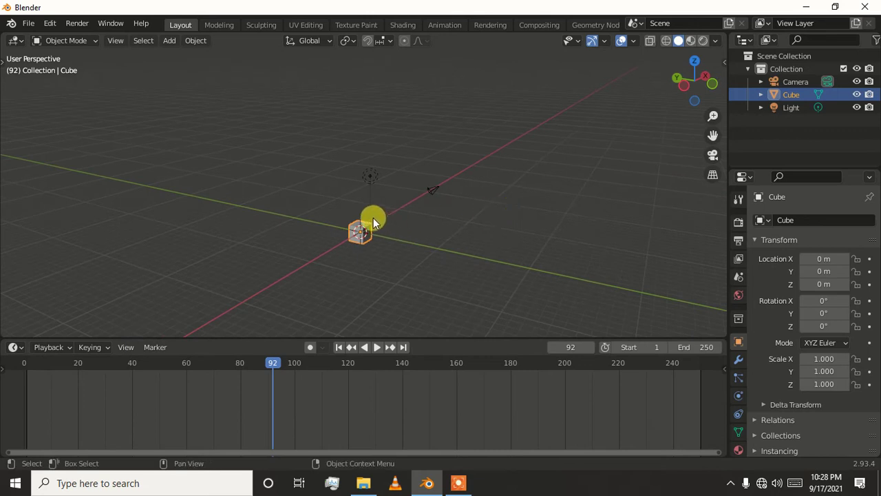
{"action": "middle_click_drag", "start_coordinate": [374, 218], "coordinate": [221, 201]}
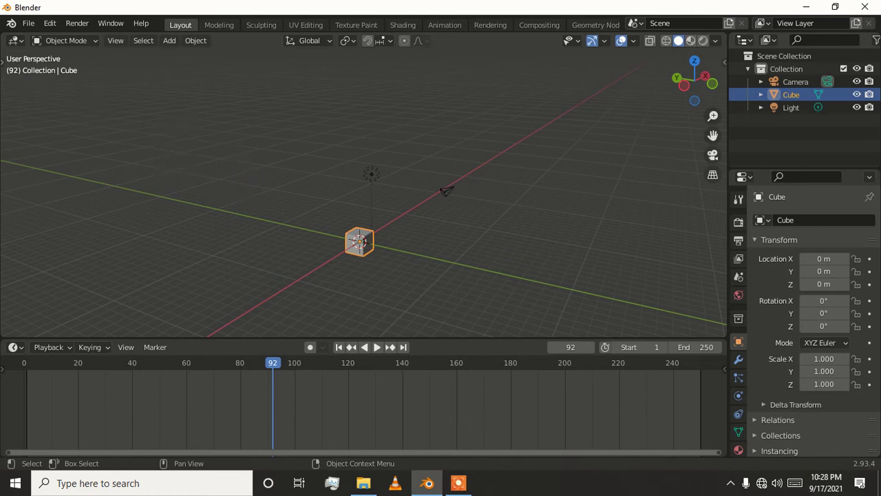
{"action": "left_click_drag", "start_coordinate": [4, 36], "coordinate": [192, 41]}
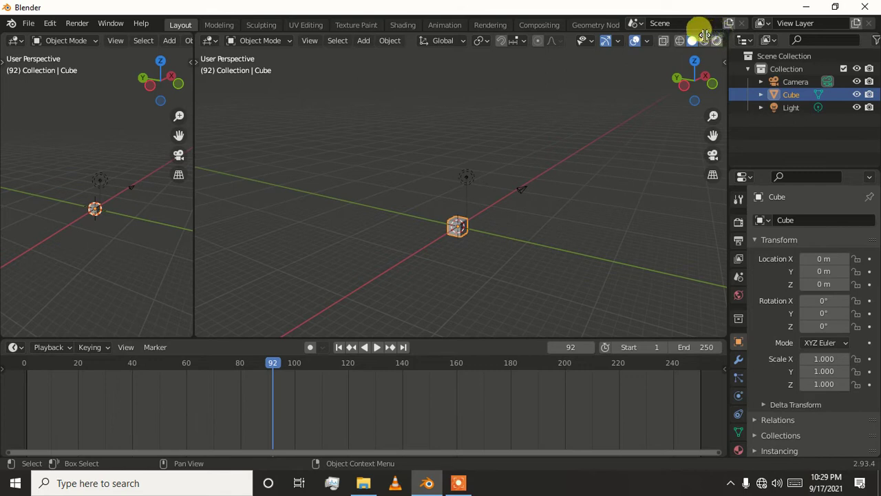
Split off a third 3D viewport and divide the timeline into two side-by-side timelines
{"action": "left_click_drag", "start_coordinate": [722, 34], "coordinate": [510, 63]}
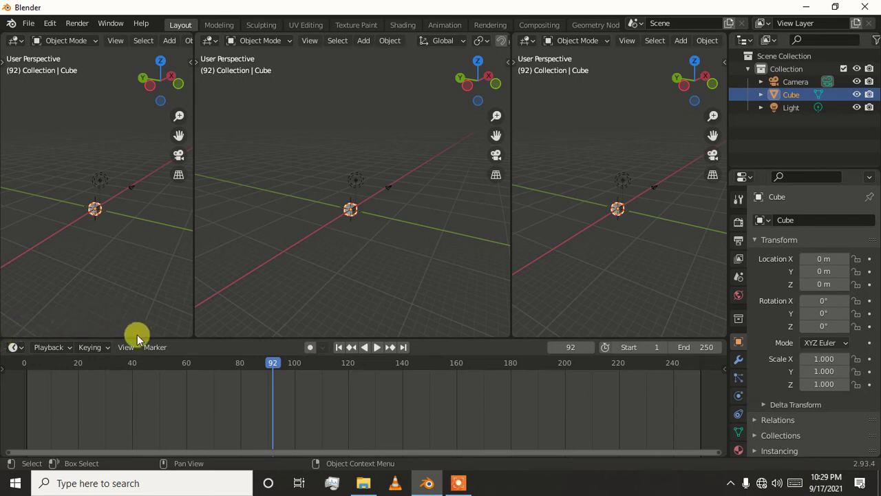
{"action": "left_click_drag", "start_coordinate": [3, 342], "coordinate": [378, 344]}
Switch the left viewport to the Shader Editor, collapse its sidebar, and zoom in on the nodes
{"action": "left_click", "coordinate": [14, 40]}
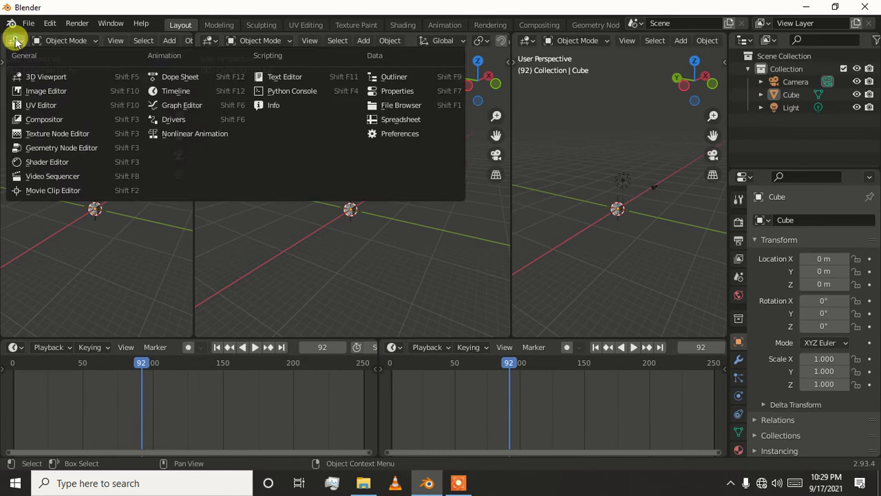
{"action": "left_click", "coordinate": [51, 165]}
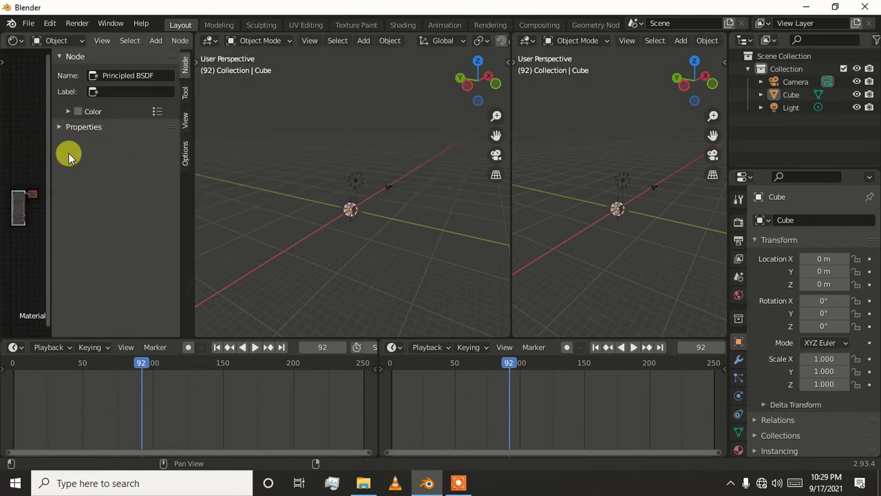
{"action": "left_click_drag", "start_coordinate": [46, 154], "coordinate": [188, 163]}
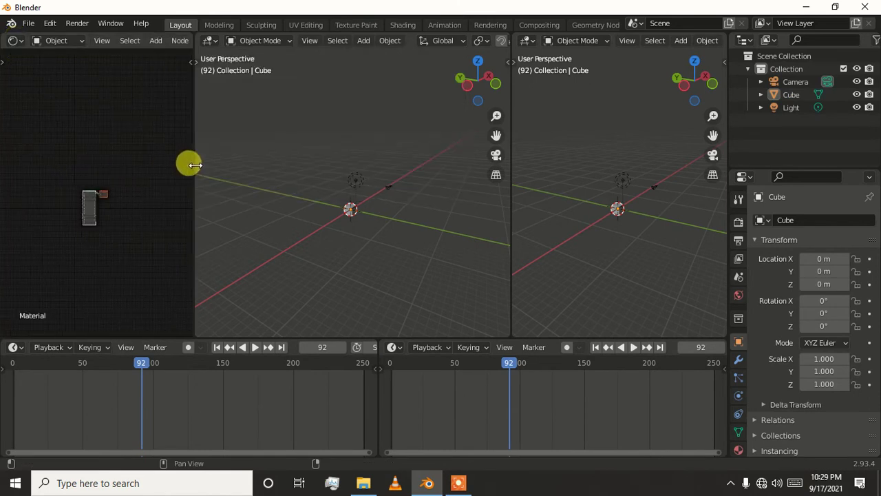
{"action": "scroll", "coordinate": [101, 213], "scroll_direction": "up", "scroll_amount": 2}
{"action": "scroll", "coordinate": [101, 214], "scroll_direction": "up", "scroll_amount": 2}
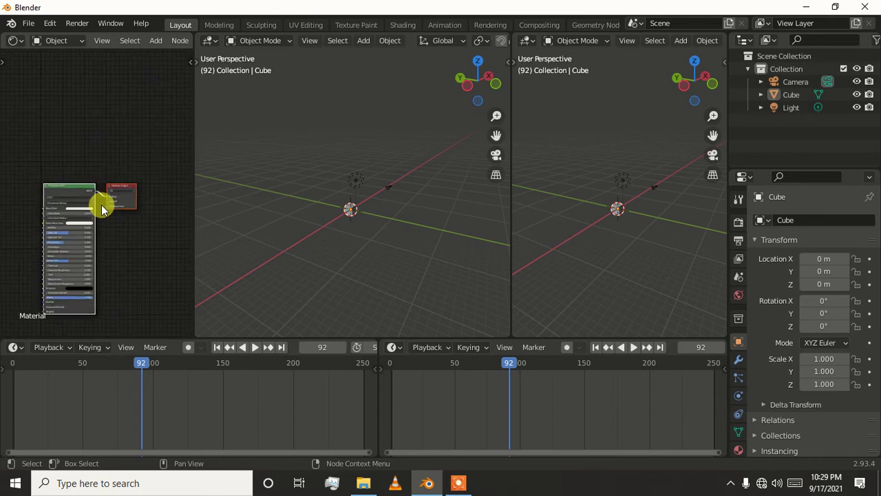
{"action": "scroll", "coordinate": [101, 205], "scroll_direction": "up", "scroll_amount": 2}
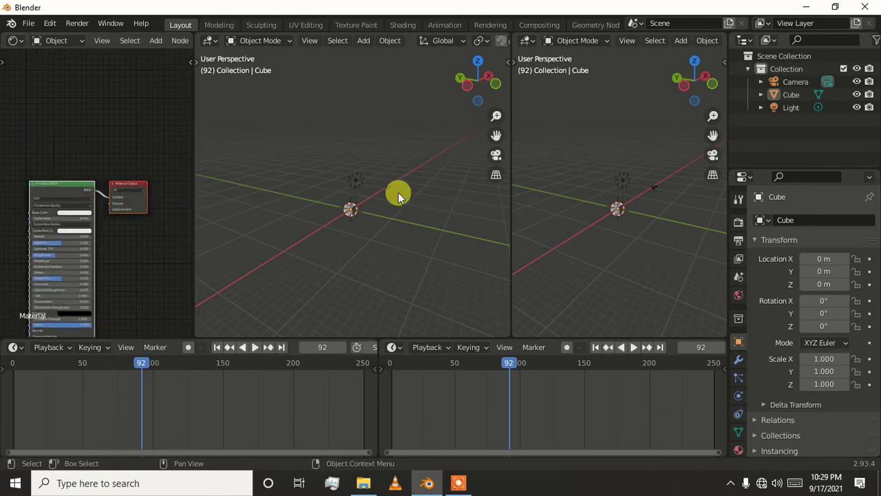
Orbit the right viewport, switch it to Rendered shading, and move the view closer to the cube
{"action": "left_click", "coordinate": [565, 42]}
{"action": "middle_click_drag", "start_coordinate": [636, 59], "coordinate": [596, 82]}
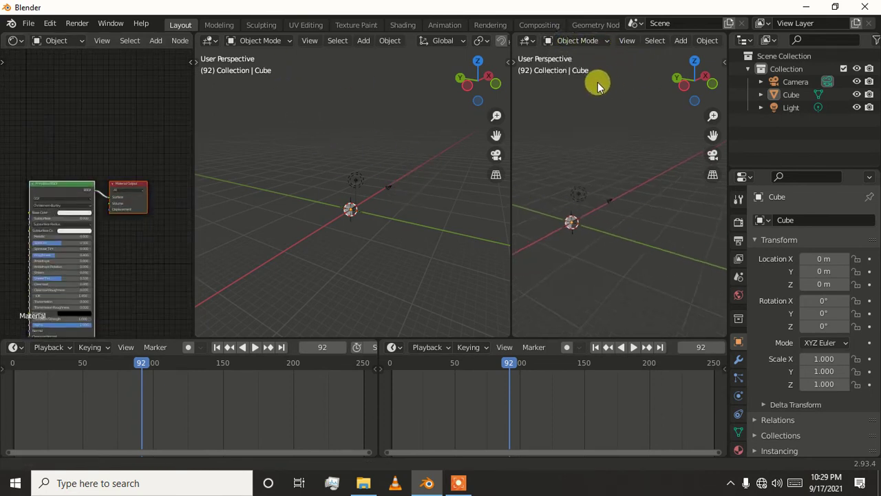
{"action": "middle_click_drag", "start_coordinate": [678, 38], "coordinate": [507, 39]}
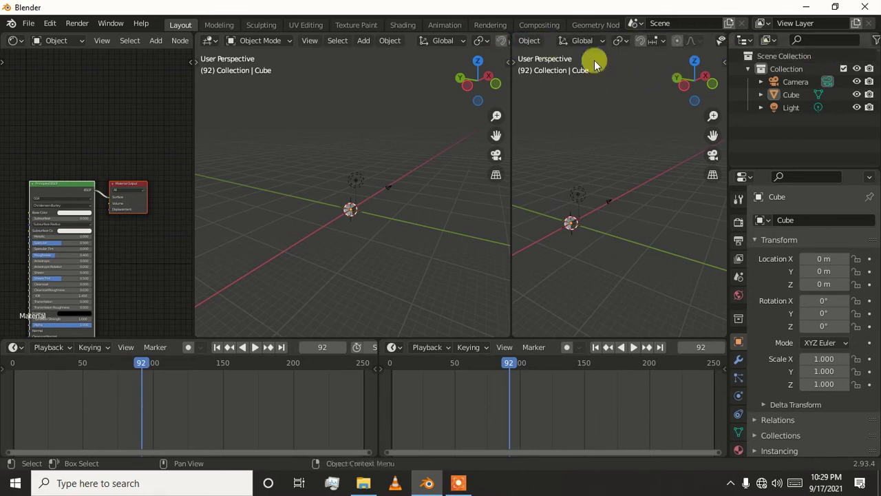
{"action": "middle_click_drag", "start_coordinate": [647, 48], "coordinate": [541, 43]}
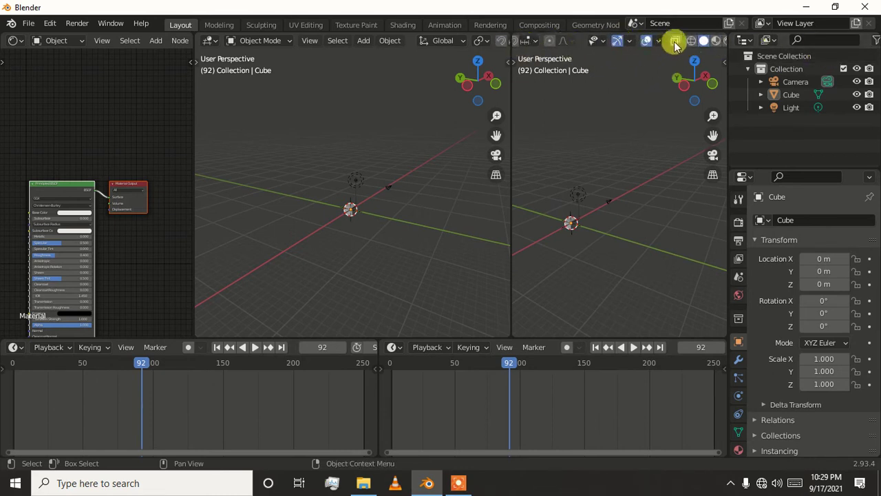
{"action": "middle_click_drag", "start_coordinate": [674, 40], "coordinate": [602, 34]}
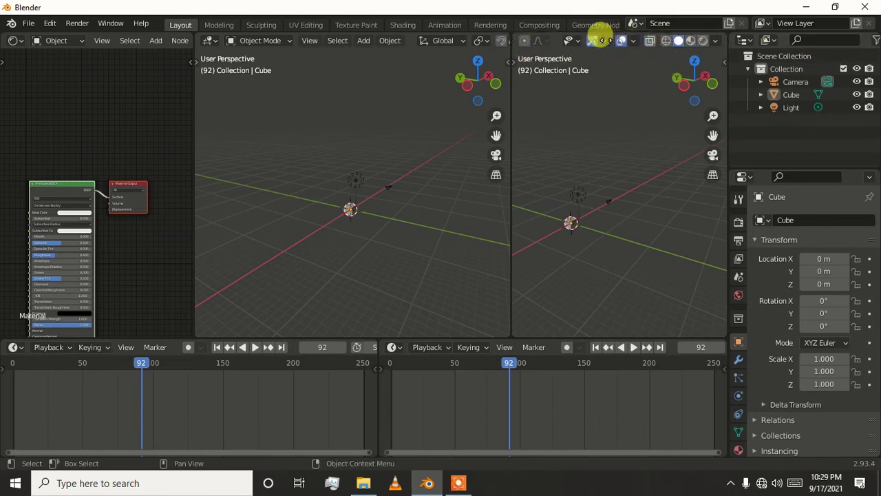
{"action": "left_click", "coordinate": [703, 41]}
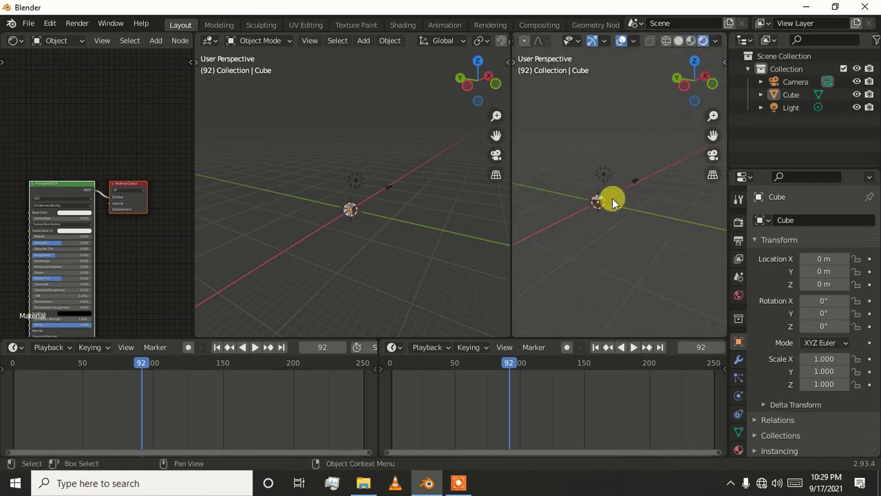
{"action": "middle_click_drag", "start_coordinate": [590, 224], "coordinate": [634, 194], "text": "ctrl"}
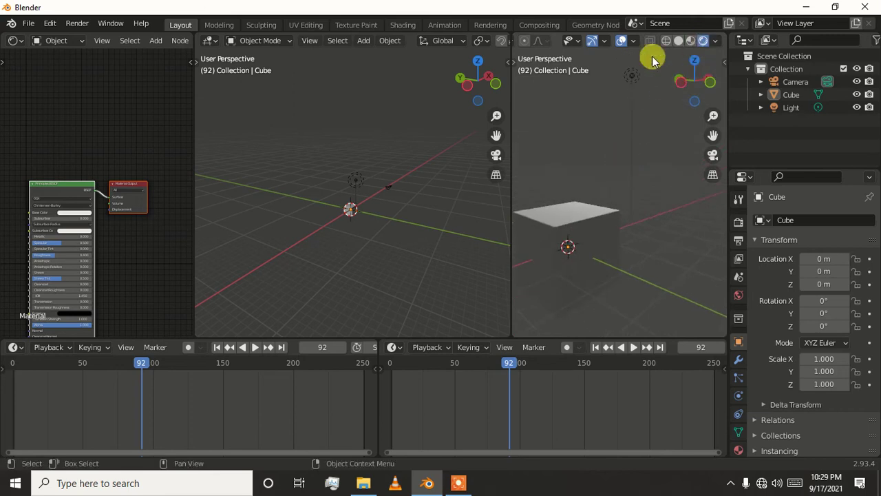
Cycle the left area through Graph Editor, Compositor, Video Sequencer and Texture Node Editor
{"action": "left_click", "coordinate": [260, 43]}
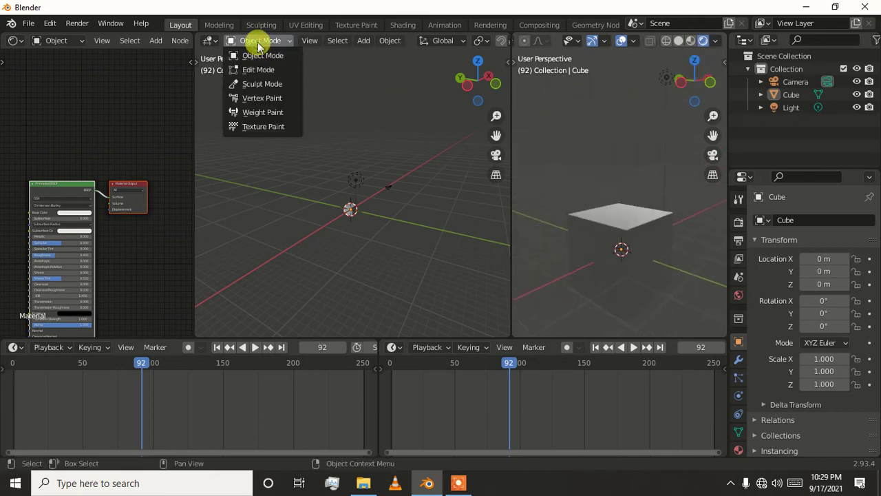
{"action": "left_click", "coordinate": [211, 40]}
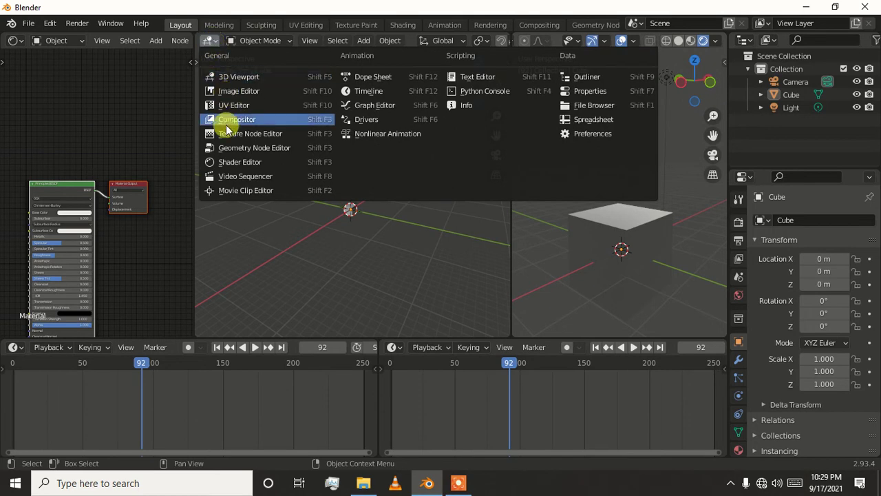
{"action": "left_click", "coordinate": [391, 107]}
{"action": "left_click", "coordinate": [207, 40]}
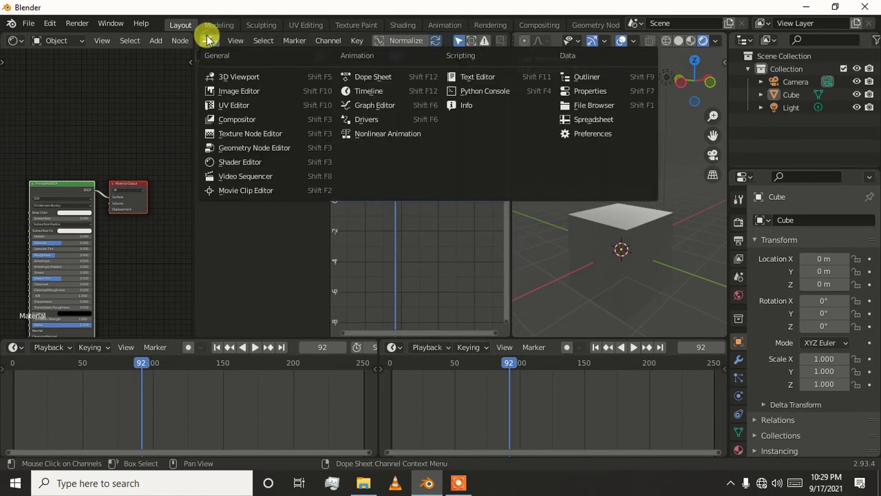
{"action": "left_click", "coordinate": [238, 119]}
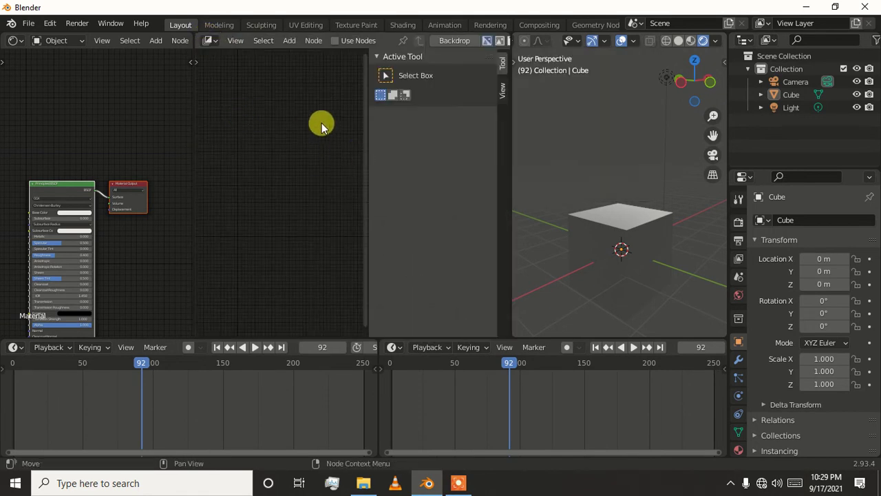
{"action": "left_click", "coordinate": [211, 41]}
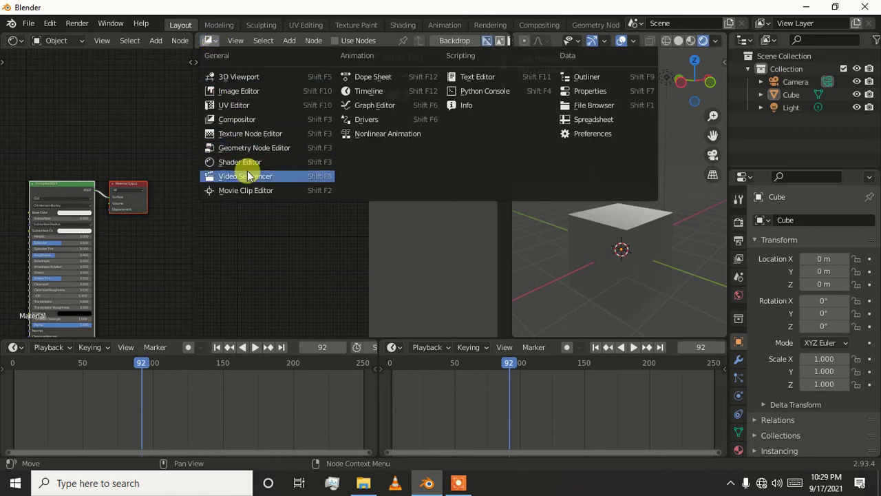
{"action": "left_click", "coordinate": [246, 177]}
{"action": "left_click", "coordinate": [210, 42]}
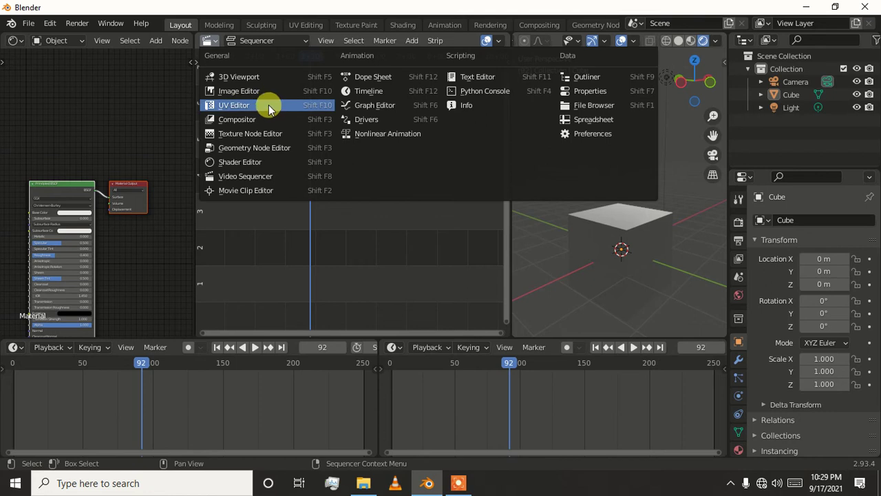
{"action": "left_click", "coordinate": [262, 152]}
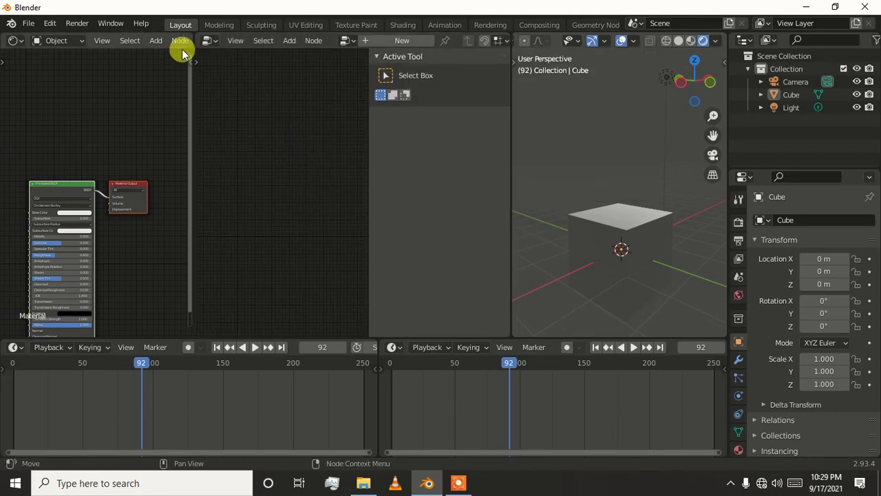
Try the Properties and Preferences editors, then settle on the Outliner listing Camera, Cube and Light
{"action": "left_click", "coordinate": [203, 44]}
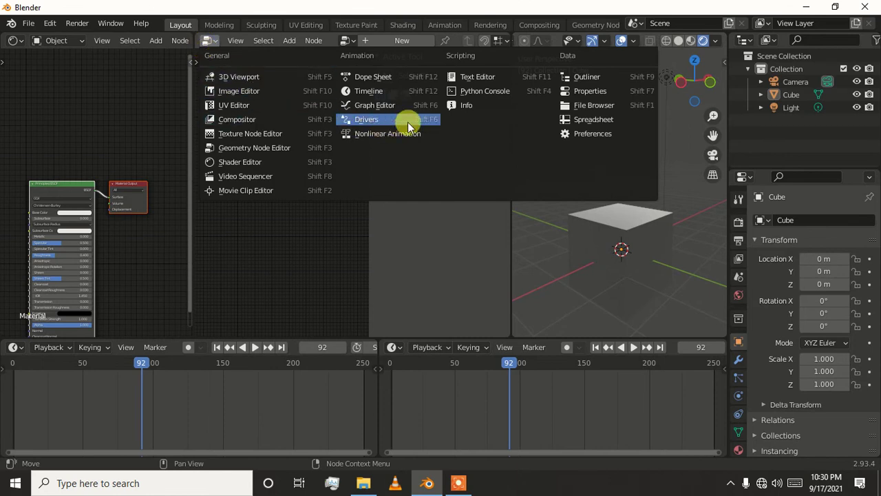
{"action": "left_click", "coordinate": [578, 91]}
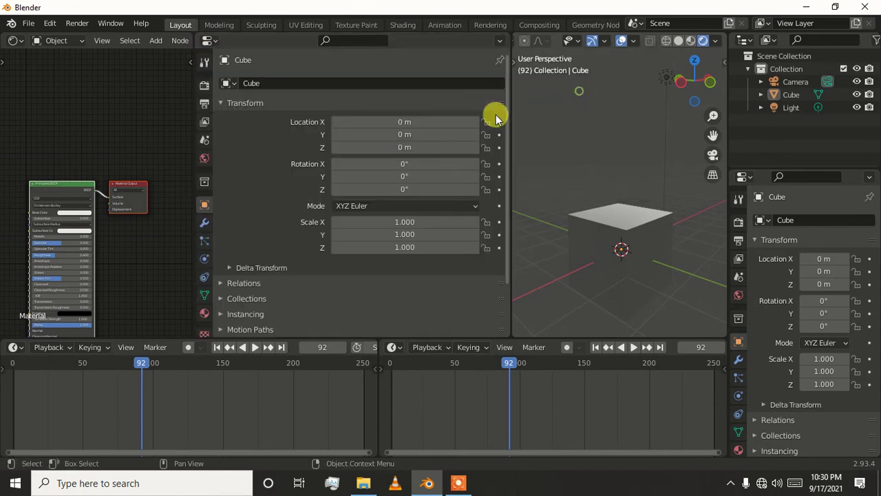
{"action": "scroll", "coordinate": [337, 151], "scroll_direction": "down", "scroll_amount": 3}
{"action": "scroll", "coordinate": [300, 209], "scroll_direction": "up", "scroll_amount": 3}
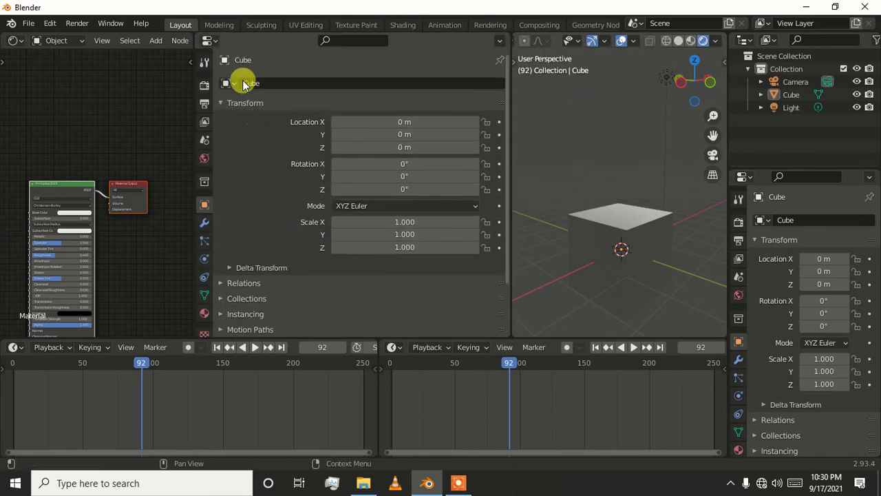
{"action": "left_click", "coordinate": [207, 41]}
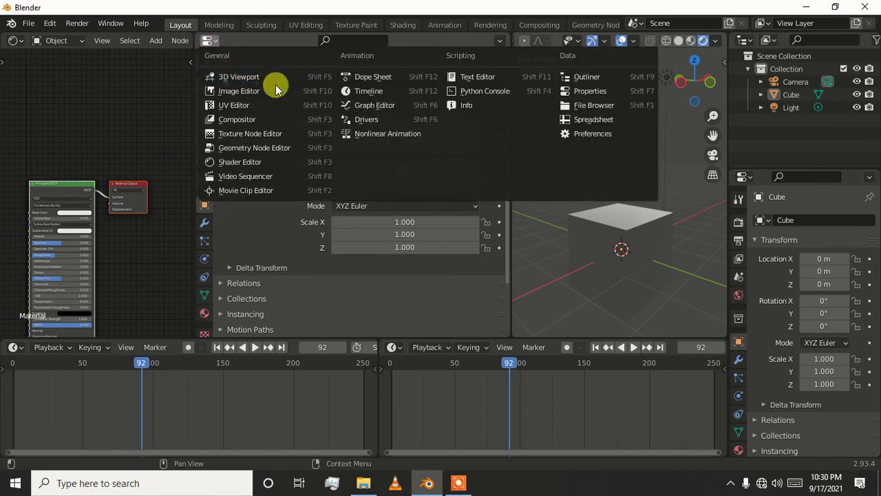
{"action": "left_click", "coordinate": [562, 137]}
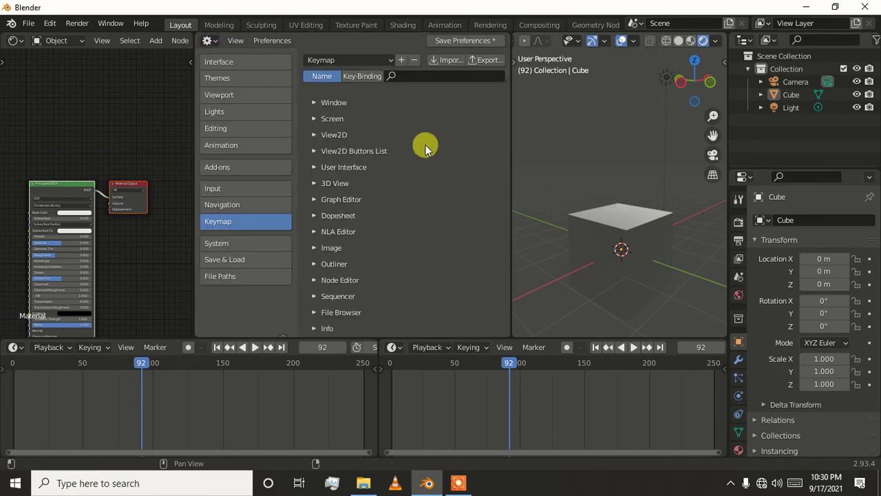
{"action": "scroll", "coordinate": [386, 151], "scroll_direction": "down", "scroll_amount": 4}
{"action": "scroll", "coordinate": [358, 179], "scroll_direction": "up", "scroll_amount": 4}
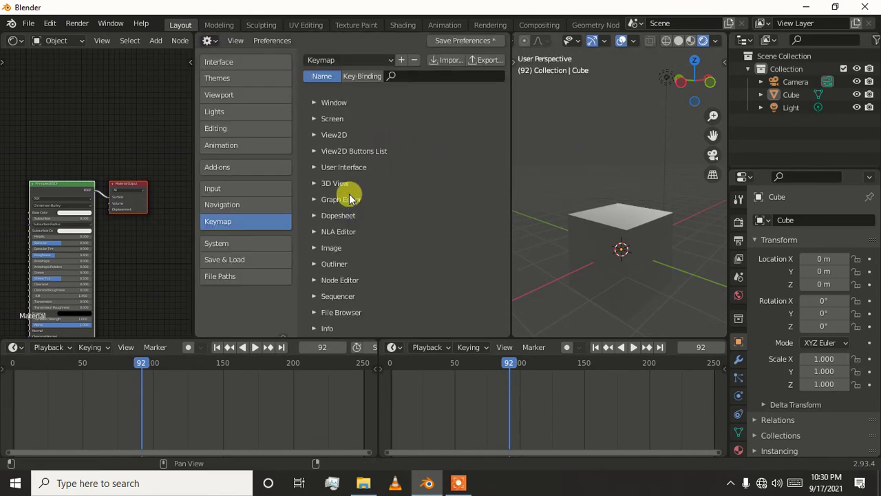
{"action": "left_click", "coordinate": [208, 40]}
{"action": "left_click", "coordinate": [588, 77]}
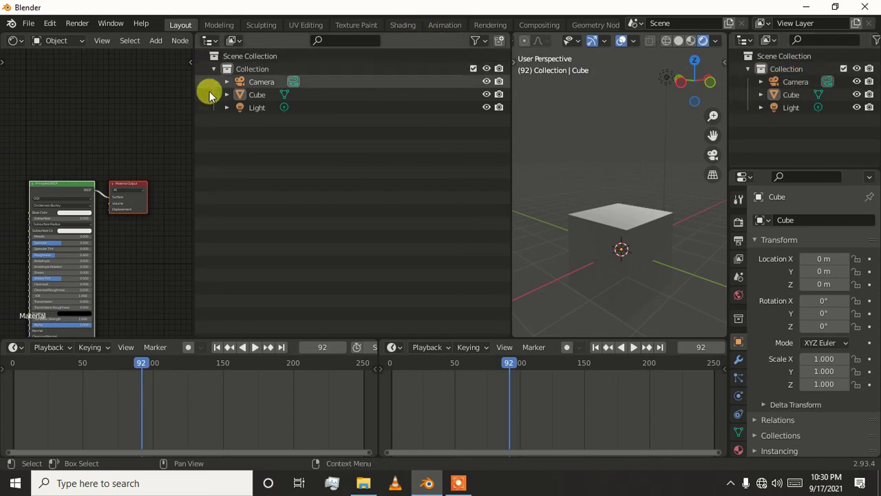
Pan and zoom the shader node view, then bring up the area options on the timeline border
{"action": "middle_click_drag", "start_coordinate": [43, 191], "coordinate": [80, 122]}
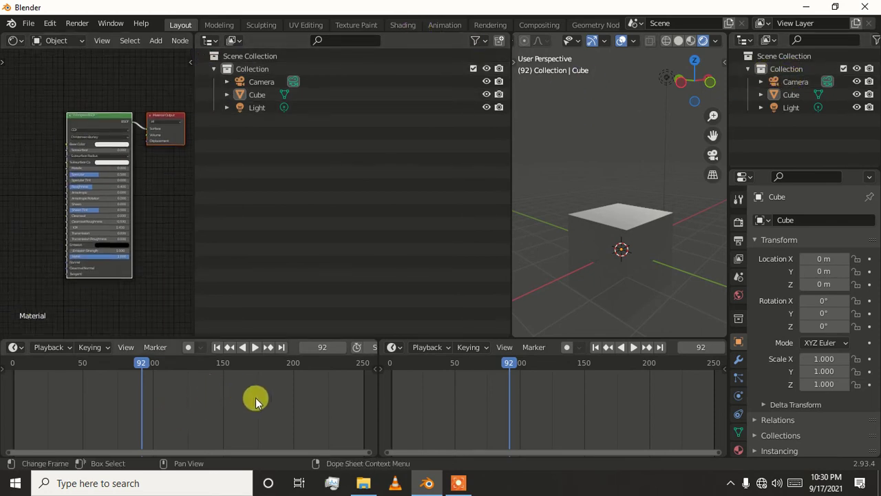
{"action": "scroll", "coordinate": [252, 378], "scroll_direction": "down", "scroll_amount": 2, "text": "ctrl"}
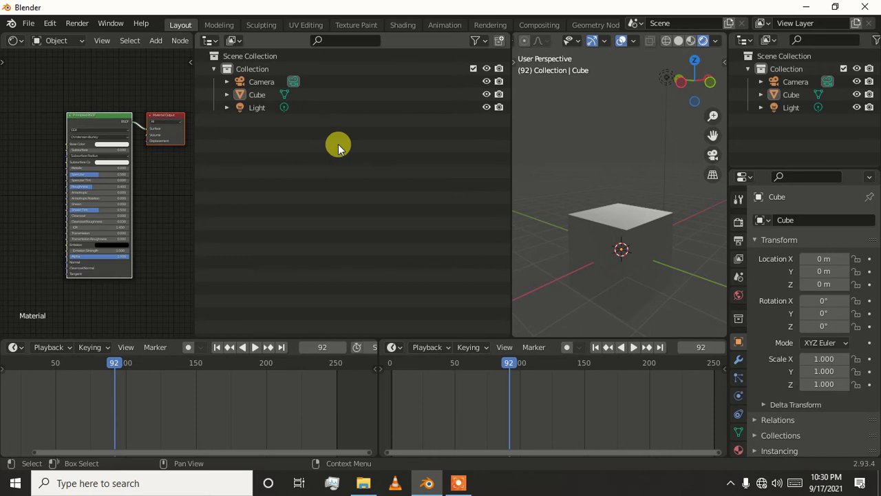
{"action": "right_click", "coordinate": [470, 335]}
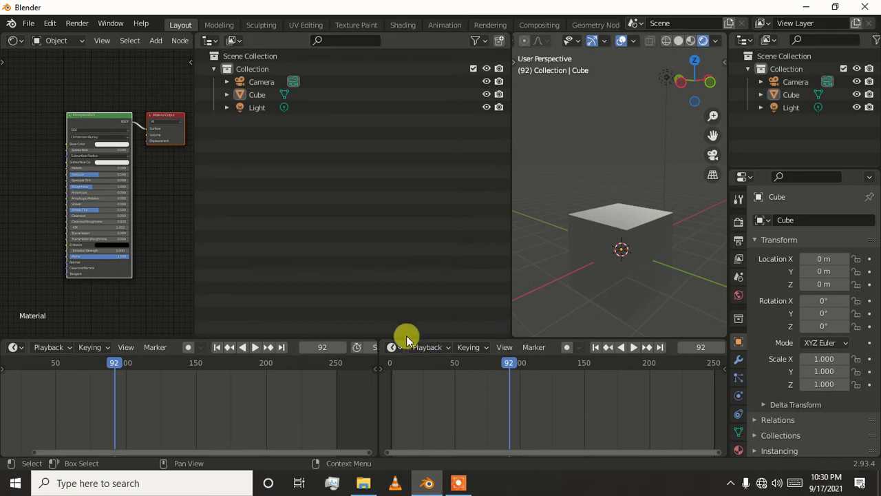
Join the extra outliner and the shader node editor into the 3D viewport
{"action": "right_click", "coordinate": [511, 143]}
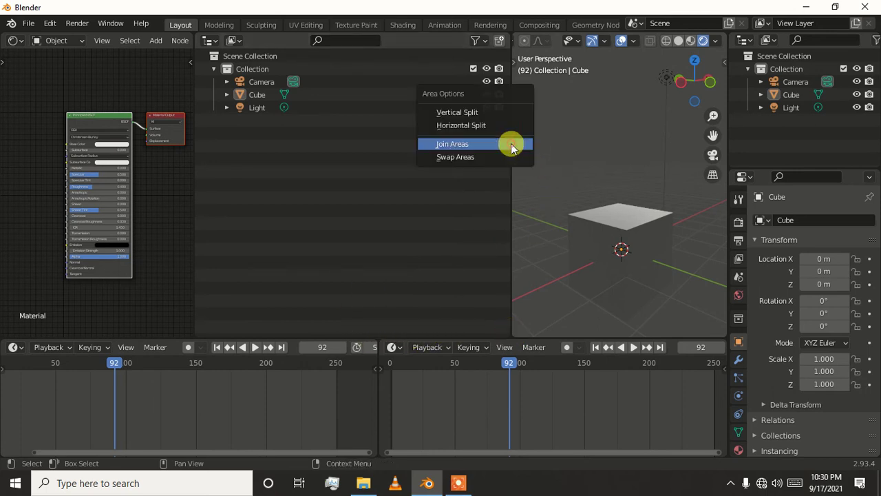
{"action": "left_click", "coordinate": [511, 144]}
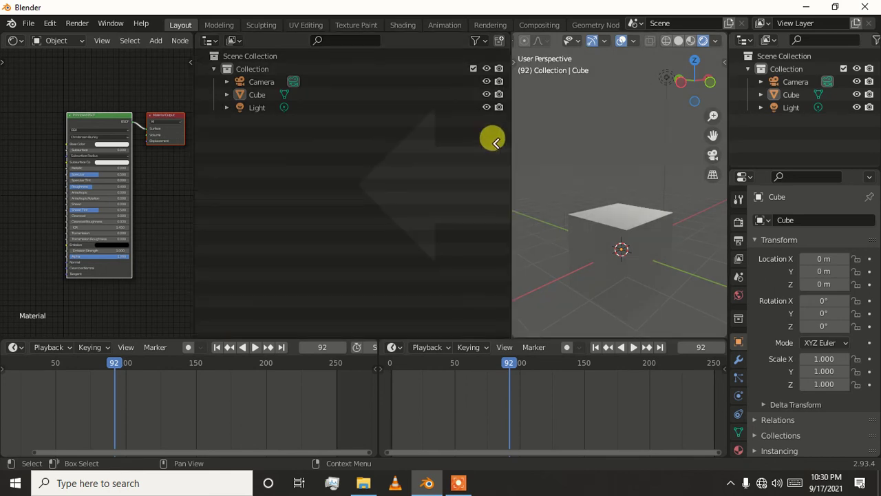
{"action": "left_click", "coordinate": [482, 143]}
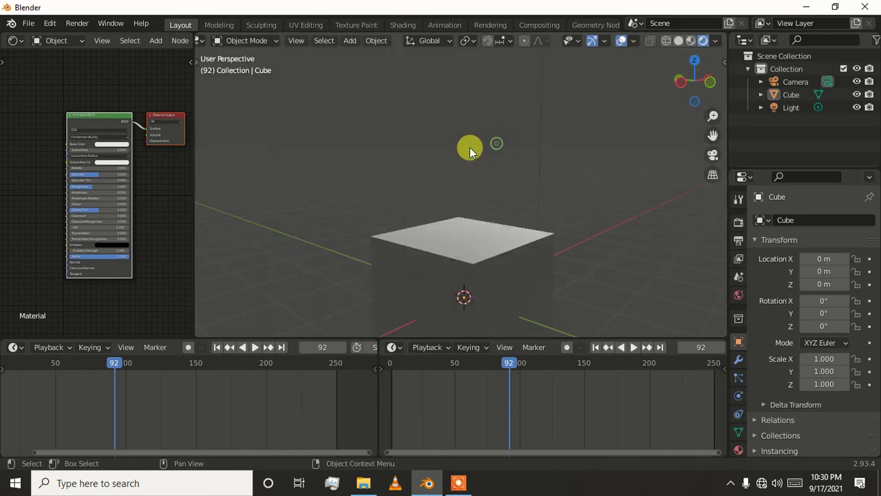
{"action": "right_click", "coordinate": [195, 175]}
{"action": "left_click", "coordinate": [193, 173]}
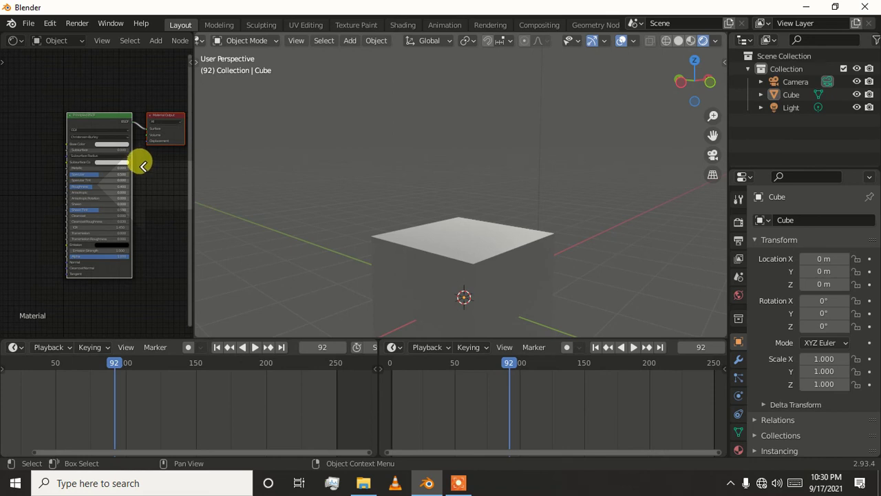
{"action": "left_click", "coordinate": [142, 166]}
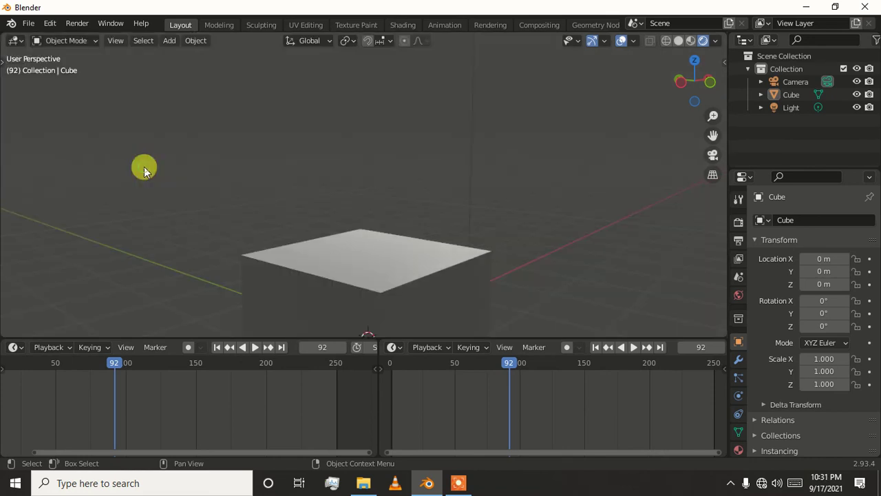
Join the two side-by-side timelines into a single timeline
{"action": "right_click", "coordinate": [379, 395]}
{"action": "left_click", "coordinate": [379, 391]}
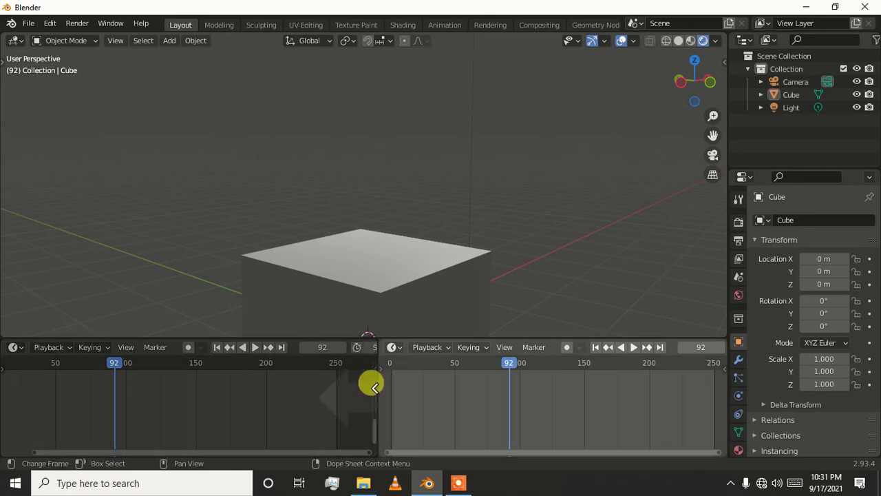
{"action": "left_click", "coordinate": [372, 385]}
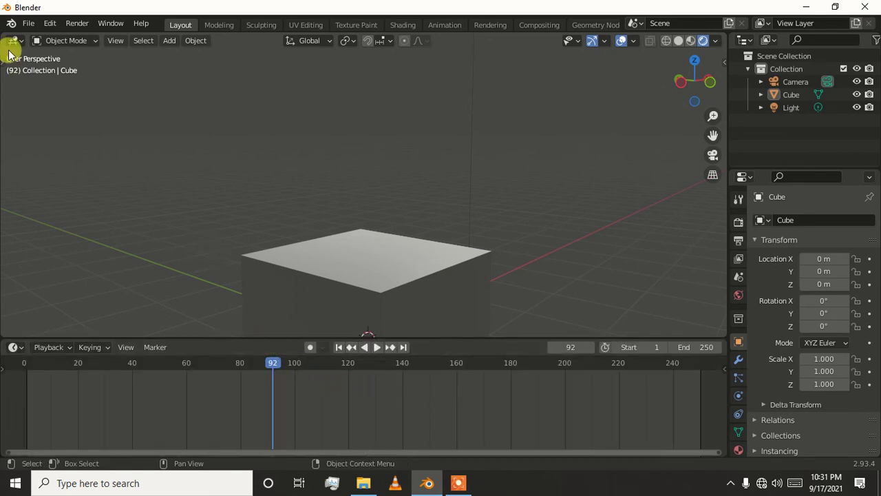
Split the 3D view into three side-by-side viewports, resize the timeline border, and start joining viewports
{"action": "mouse_move", "coordinate": [3, 33]}
{"action": "left_mouse_down"}
{"action": "mouse_move", "coordinate": [341, 87]}
{"action": "mouse_move", "coordinate": [317, 81]}
{"action": "left_mouse_up"}
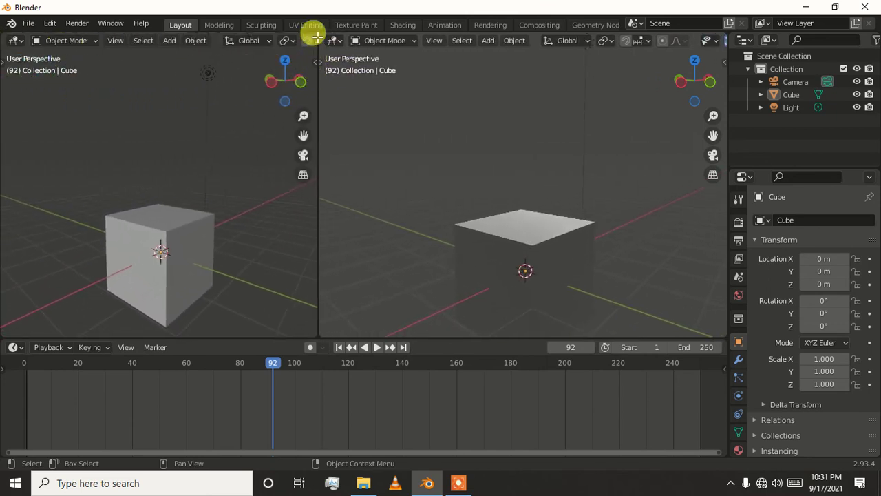
{"action": "left_click_drag", "start_coordinate": [316, 35], "coordinate": [163, 34]}
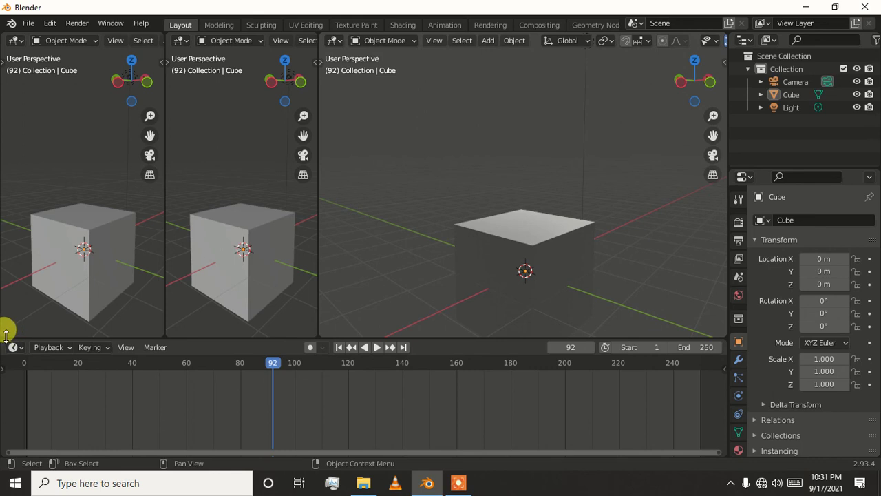
{"action": "left_click_drag", "start_coordinate": [7, 338], "coordinate": [8, 315]}
{"action": "right_click", "coordinate": [65, 318]}
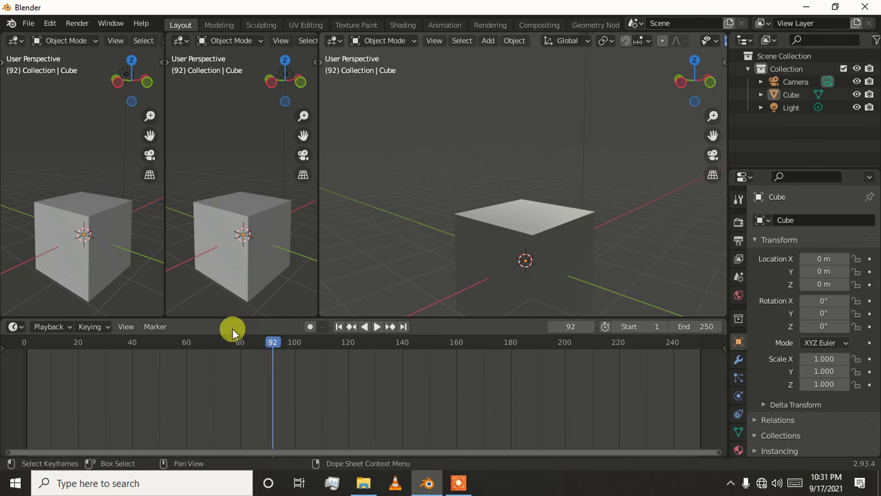
{"action": "right_click", "coordinate": [318, 250]}
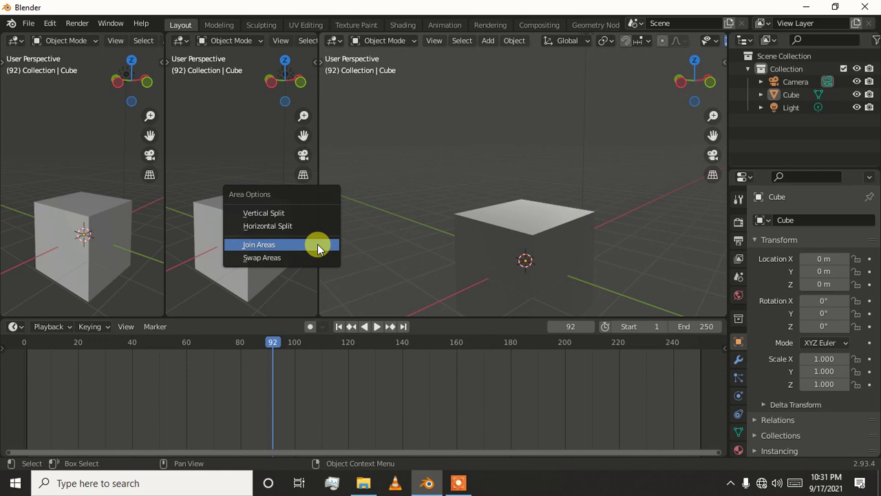
Join the middle viewport into the right viewport using the border's Join Areas option
{"action": "left_click", "coordinate": [306, 245]}
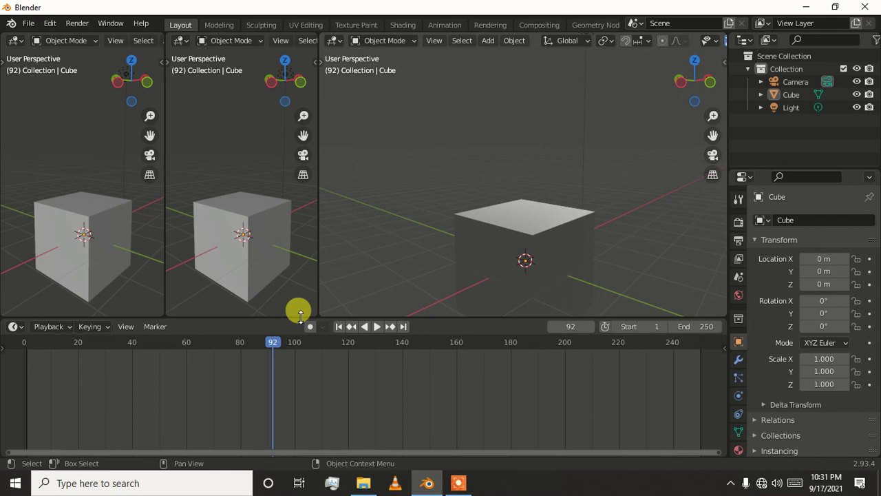
{"action": "right_click", "coordinate": [300, 315]}
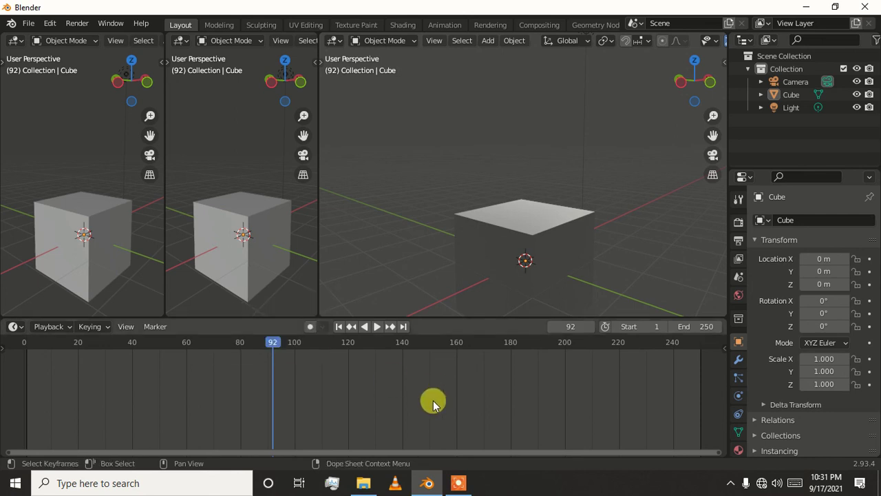
{"action": "right_click", "coordinate": [314, 274]}
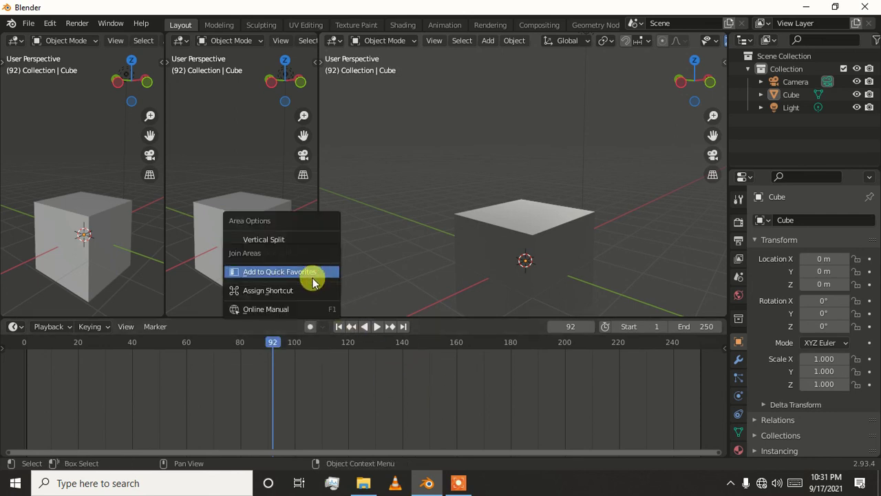
{"action": "right_click", "coordinate": [315, 187]}
{"action": "key", "text": "Escape"}
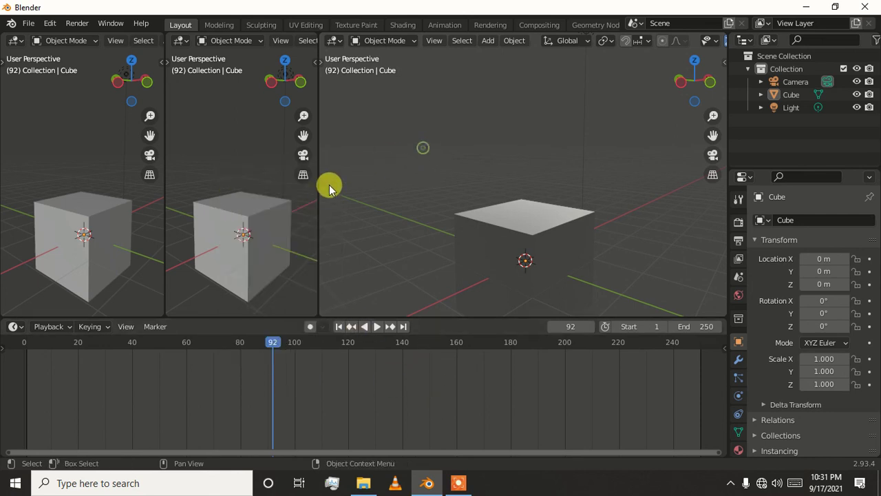
{"action": "right_click", "coordinate": [317, 195]}
{"action": "left_click", "coordinate": [319, 196]}
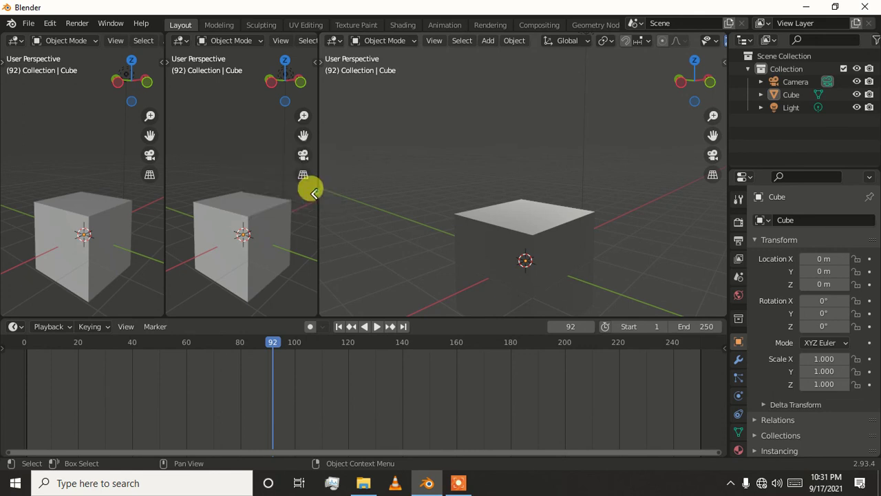
{"action": "left_click", "coordinate": [249, 181]}
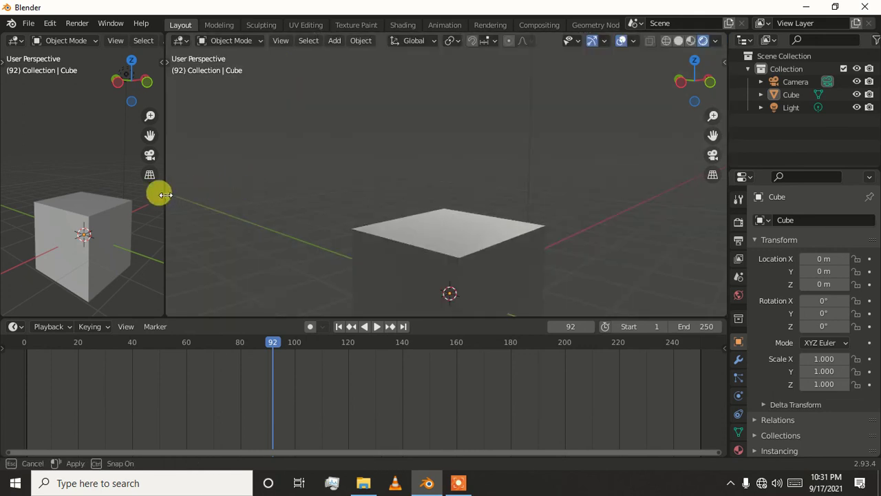
Join the left viewport into the large one to form a single full-width view
{"action": "right_click", "coordinate": [166, 196]}
{"action": "left_click", "coordinate": [167, 197]}
{"action": "left_click", "coordinate": [126, 202]}
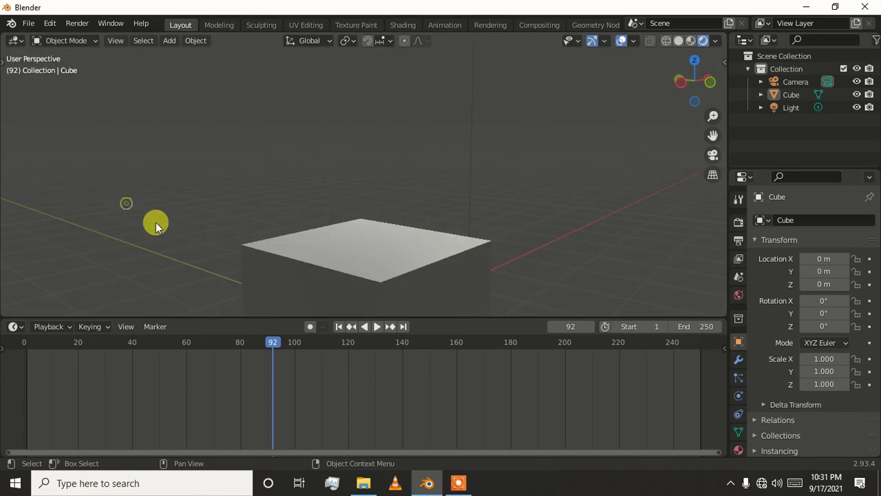
Shrink the timeline to a thin strip and switch the viewport to Solid shading
{"action": "left_click_drag", "start_coordinate": [190, 314], "coordinate": [197, 417]}
{"action": "scroll", "coordinate": [305, 250], "scroll_direction": "down", "scroll_amount": 3}
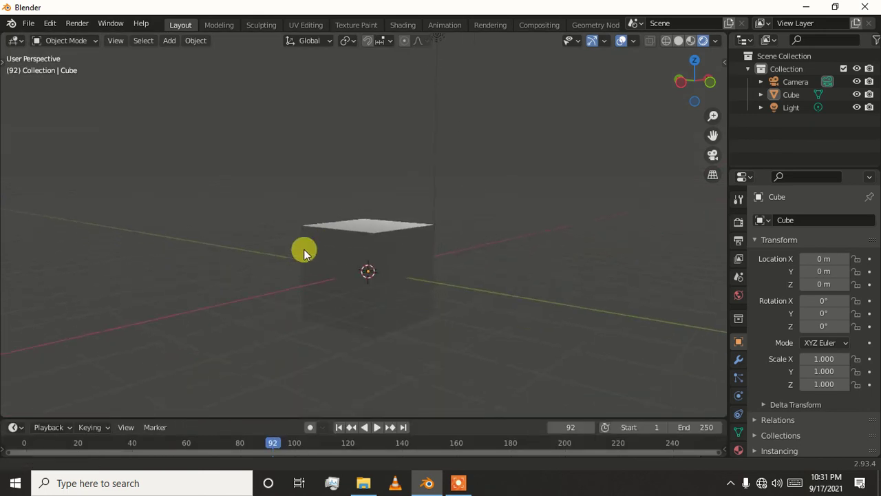
{"action": "left_click", "coordinate": [678, 40]}
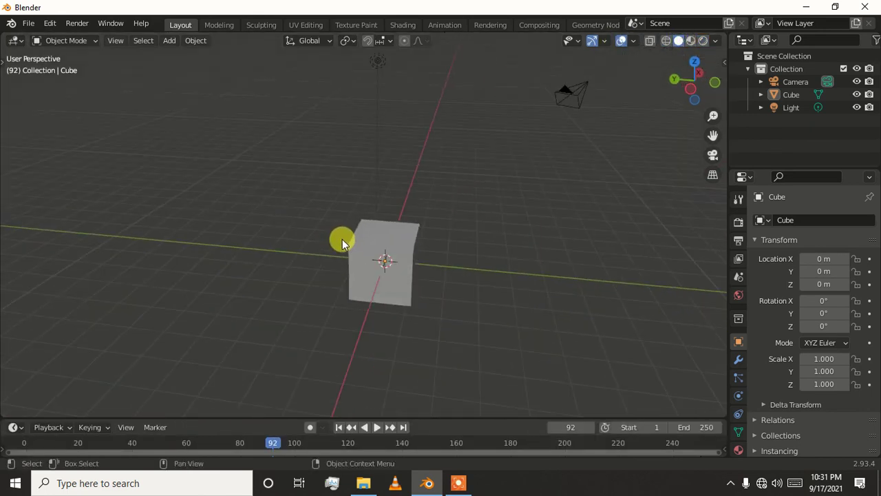